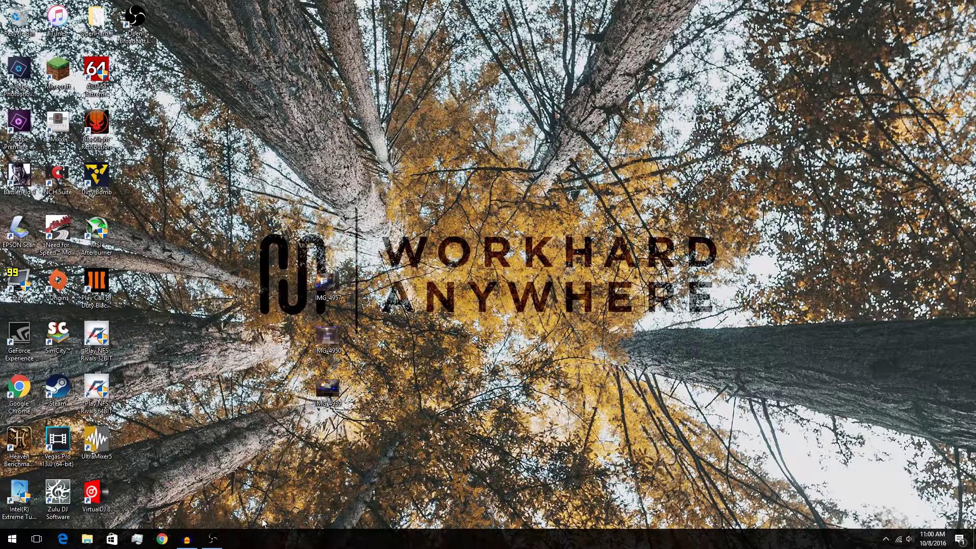
Restore the Open Broadcaster Software window from the taskbar
{"action": "mouse_move", "coordinate": [217, 546]}
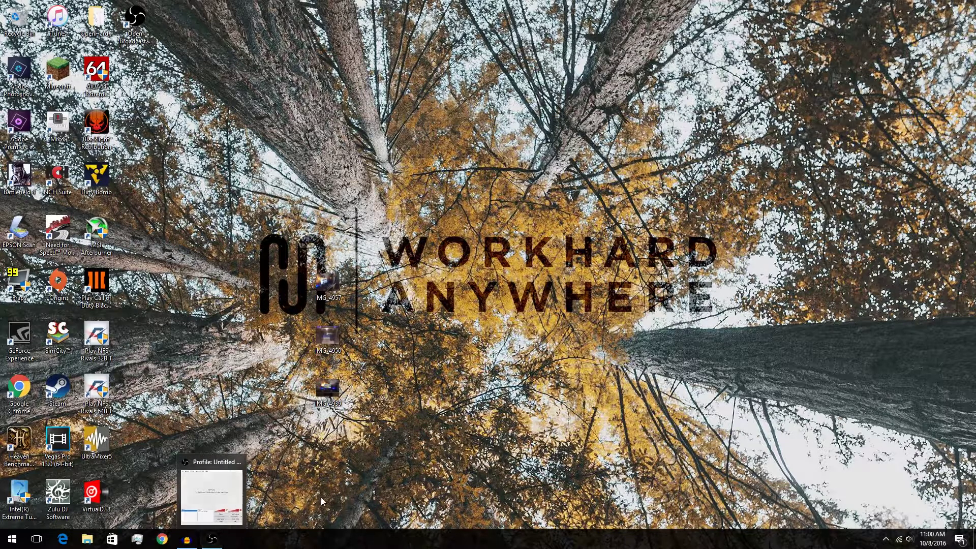
{"action": "left_click", "coordinate": [213, 543]}
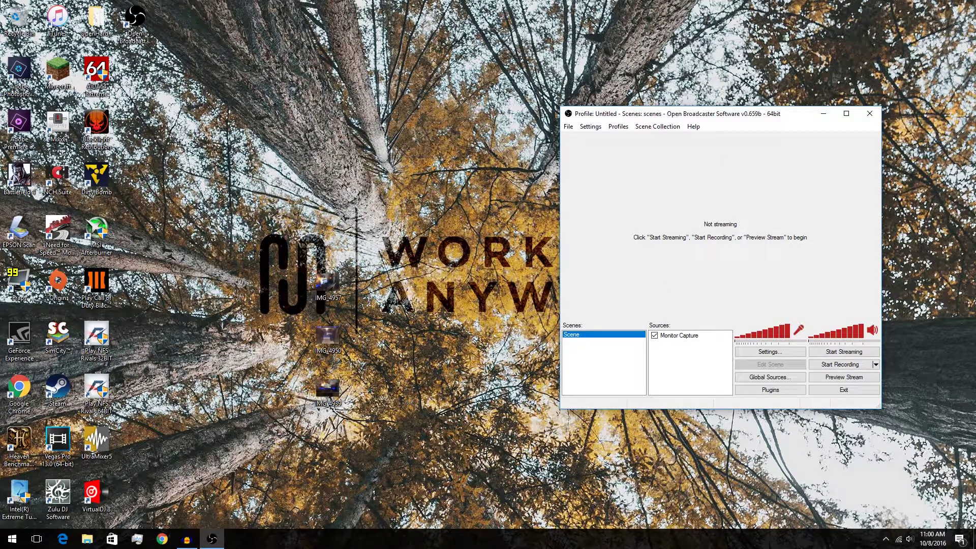
Shift the OBS window to the left and launch the Xbox app from Start
{"action": "left_click_drag", "start_coordinate": [667, 108], "coordinate": [508, 88]}
{"action": "key", "text": "super"}
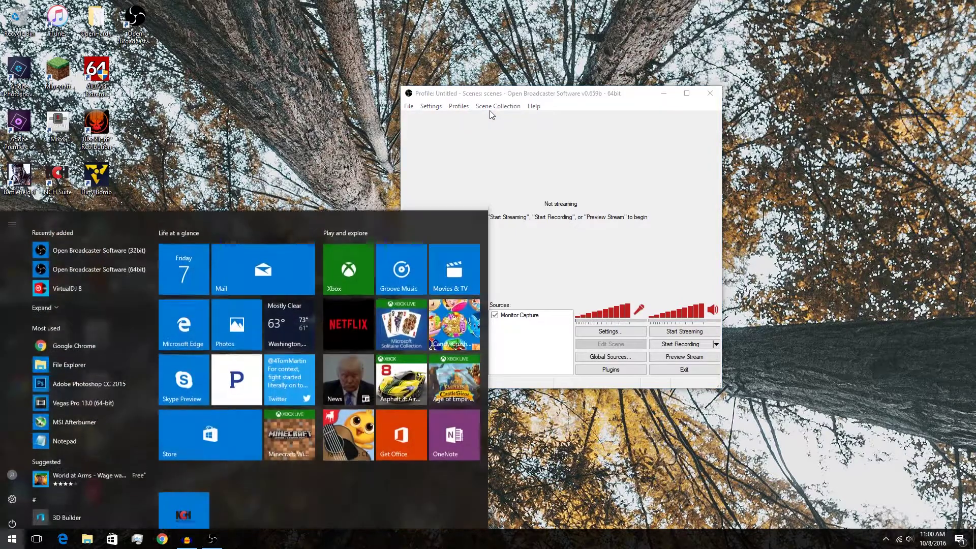
{"action": "type", "text": "x"}
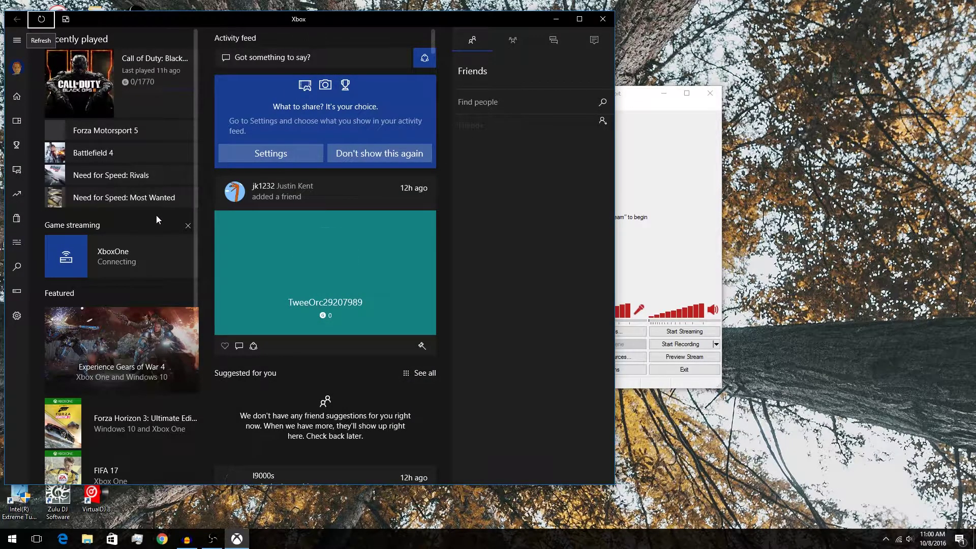
Turn on the XboxOne console from the Connect page and stream its dashboard
{"action": "left_click", "coordinate": [17, 292]}
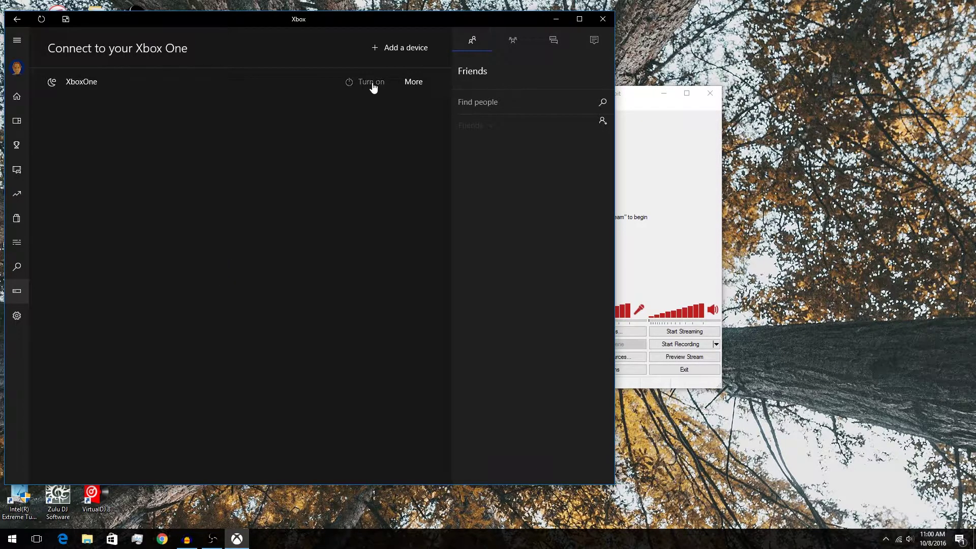
{"action": "left_click", "coordinate": [374, 87]}
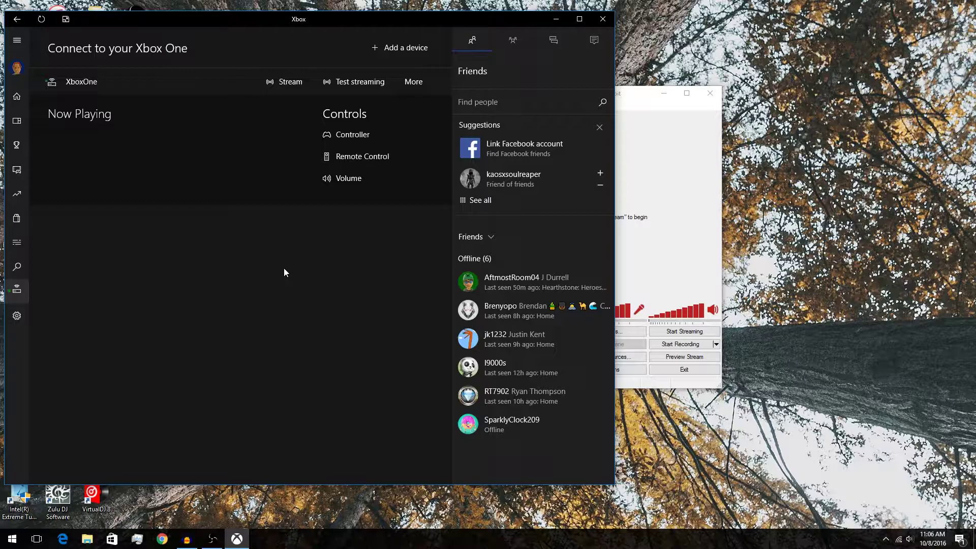
{"action": "left_click", "coordinate": [288, 87]}
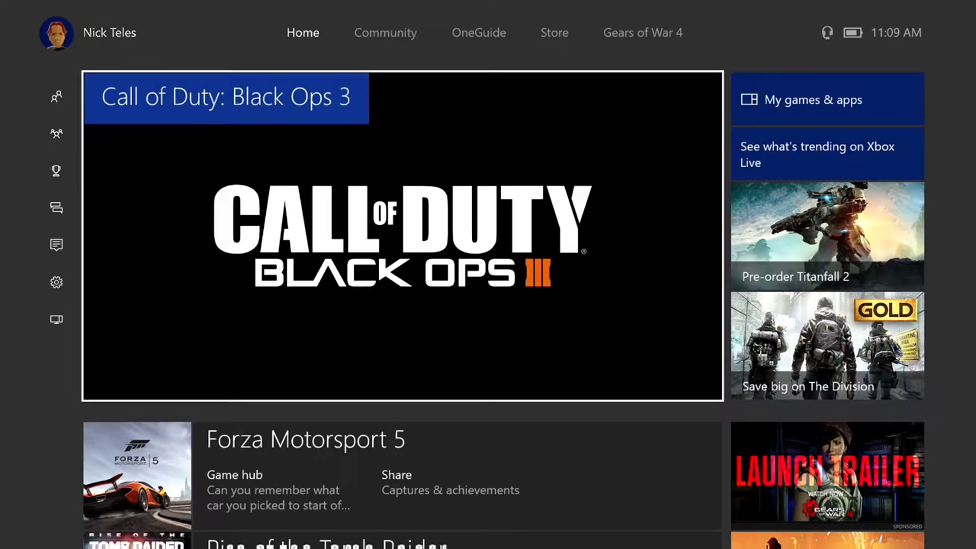
Move through the Home pins and tiles, from Need help? back up to the Call of Duty banner
{"action": "key", "text": "Down"}
{"action": "key", "text": "Down"}
{"action": "key", "text": "Down"}
{"action": "key", "text": "Down"}
{"action": "key", "text": "Down"}
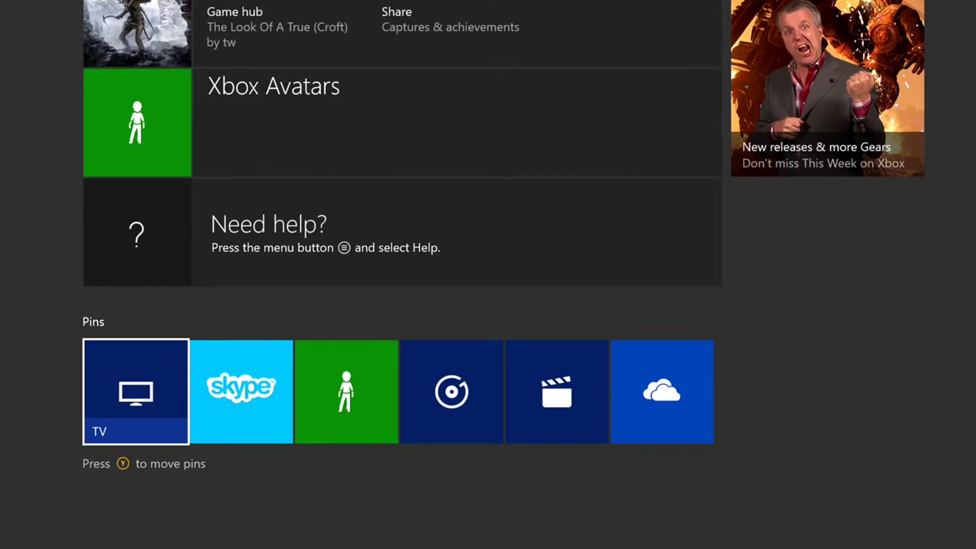
{"action": "key", "text": "Up"}
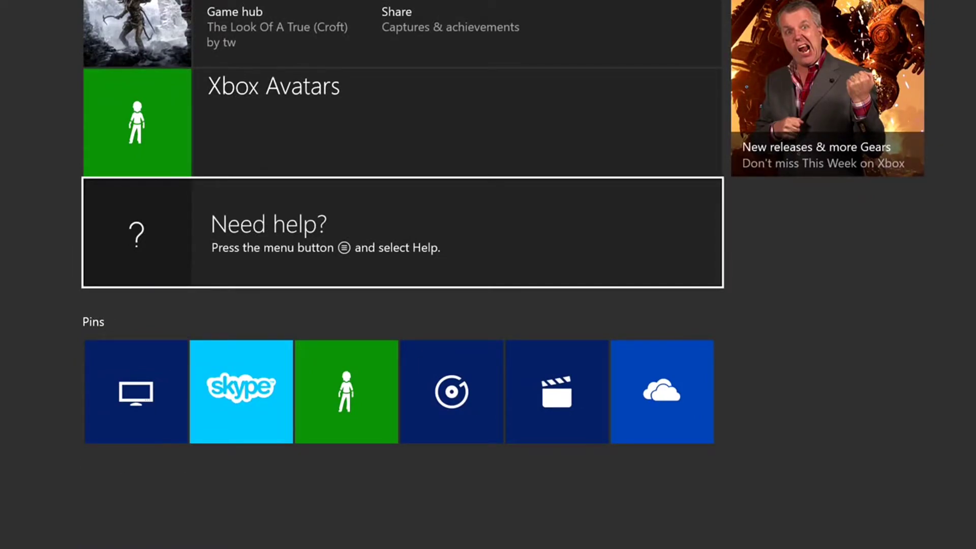
{"action": "key", "text": "Up"}
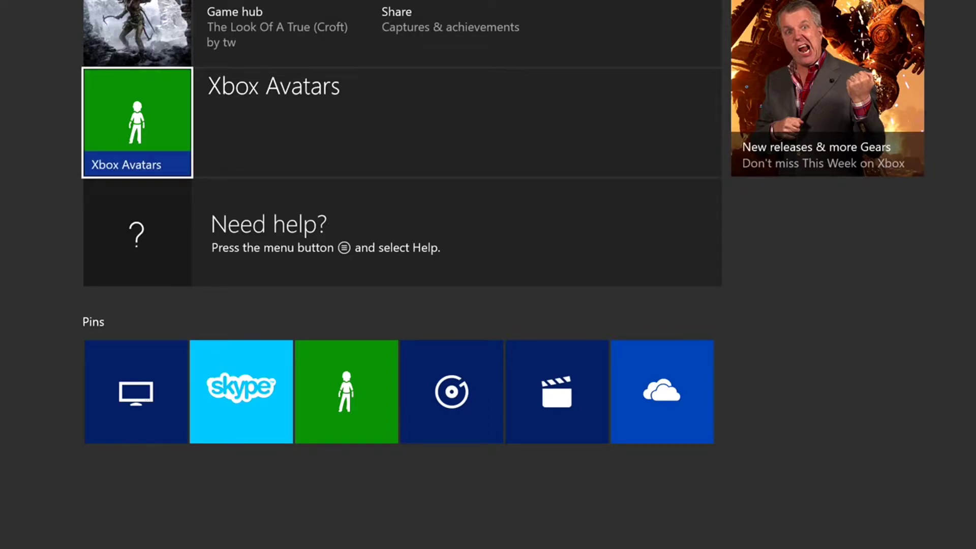
{"action": "key", "text": "Up"}
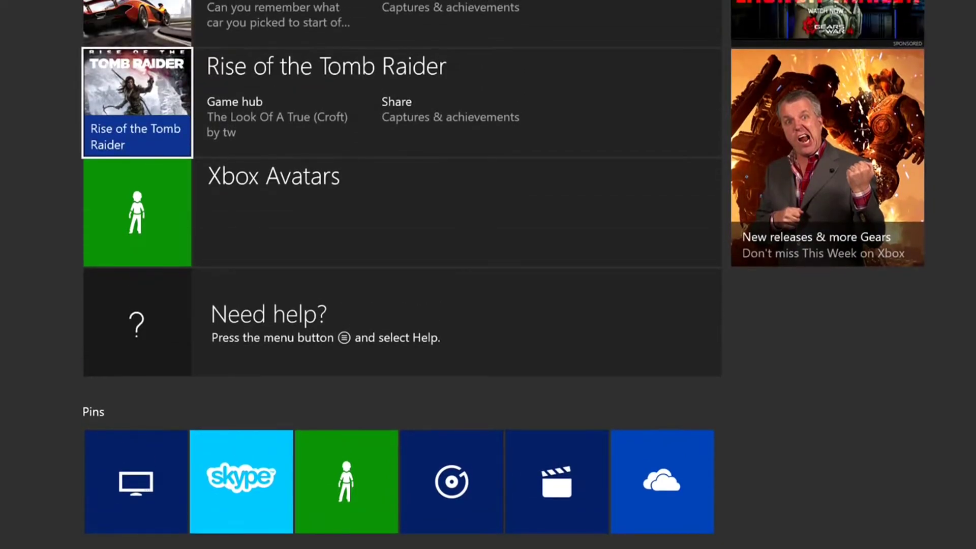
{"action": "key", "text": "Up"}
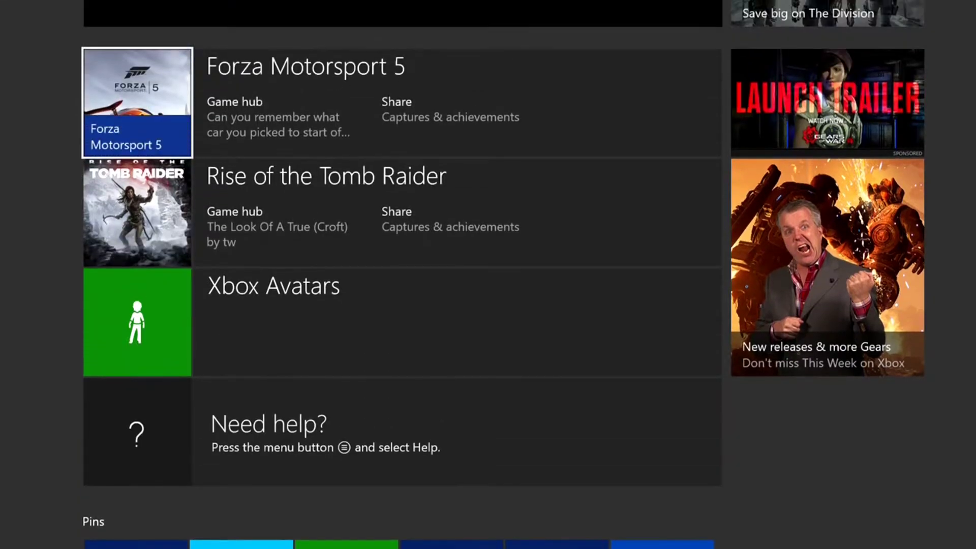
{"action": "key", "text": "Up"}
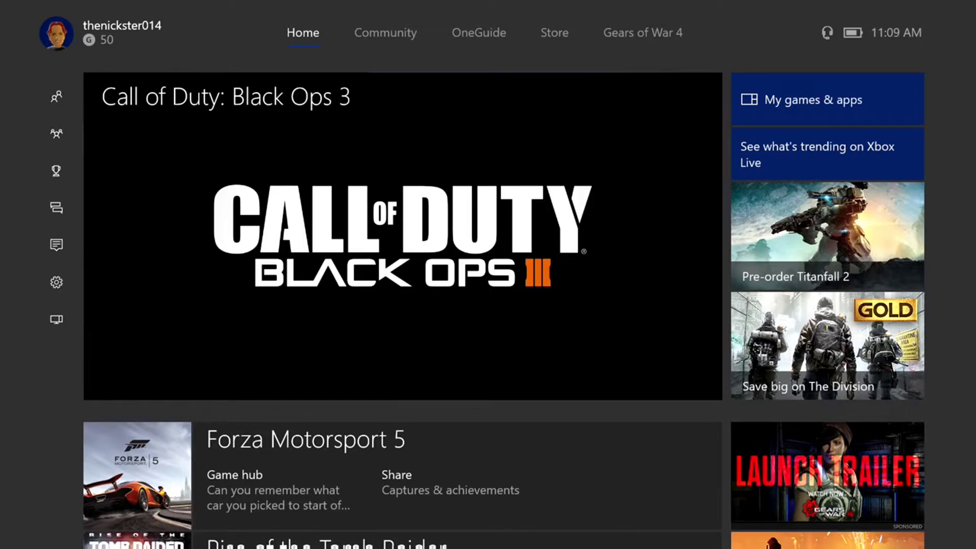
Peek at the Community page, return to Home, then switch back to OBS
{"action": "key", "text": "Right"}
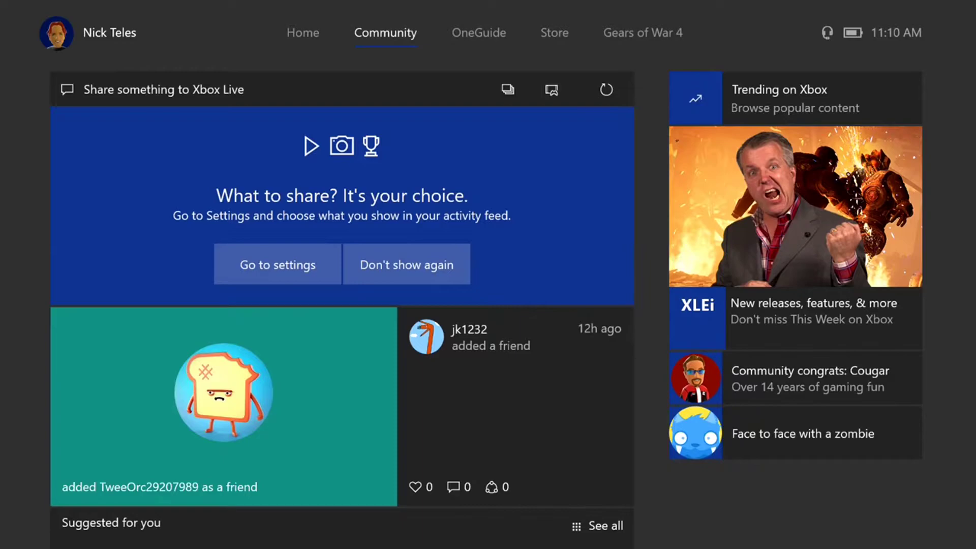
{"action": "key", "text": "Left"}
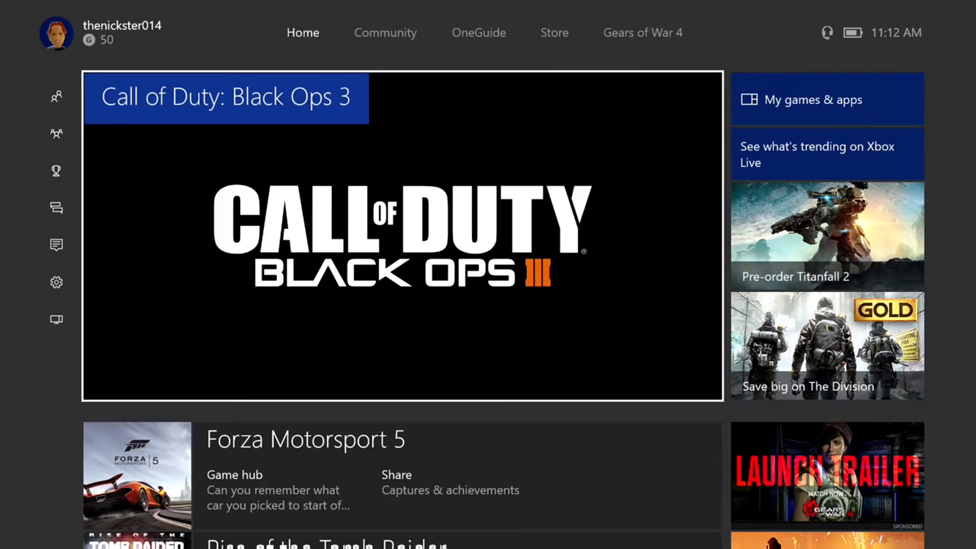
{"action": "mouse_move", "coordinate": [778, 45]}
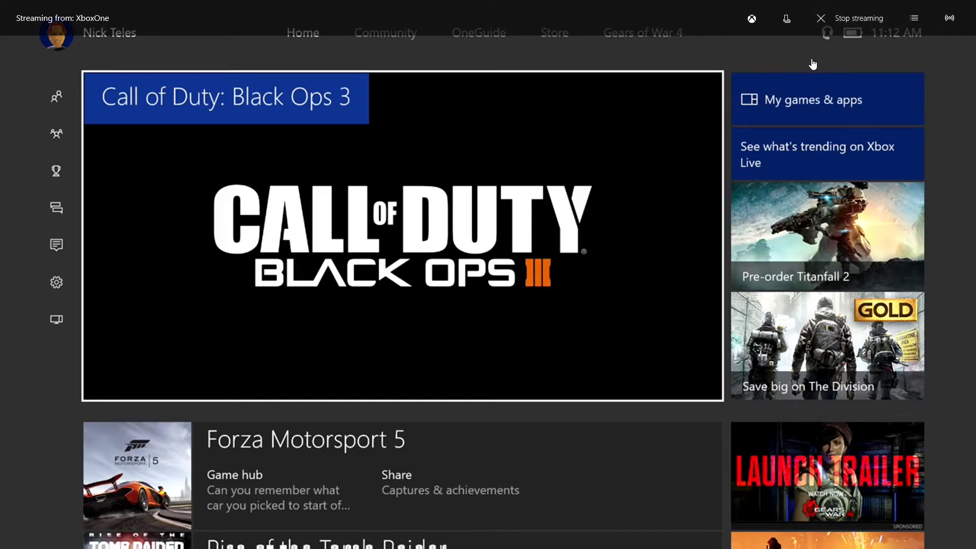
{"action": "key", "text": "alt+Tab"}
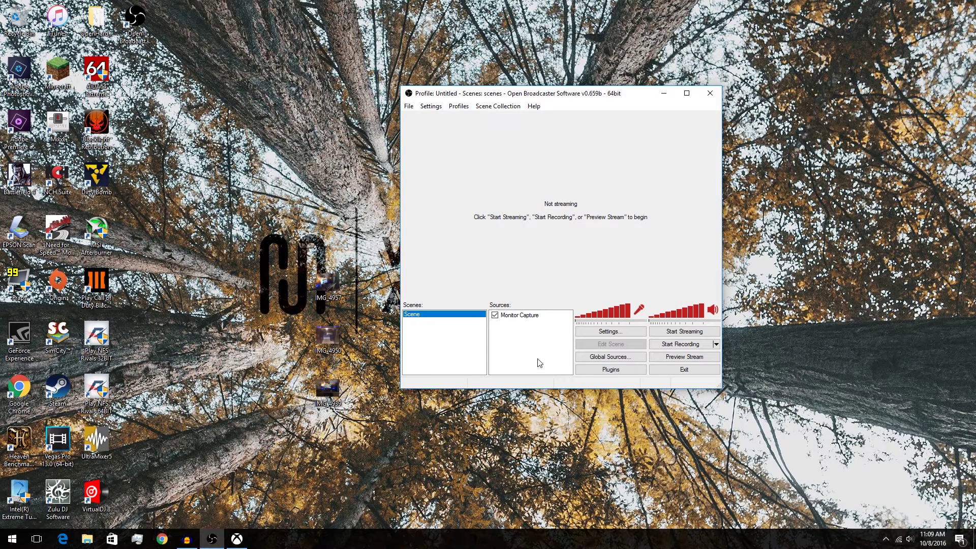
{"action": "right_click", "coordinate": [529, 353]}
{"action": "mouse_move", "coordinate": [555, 357]}
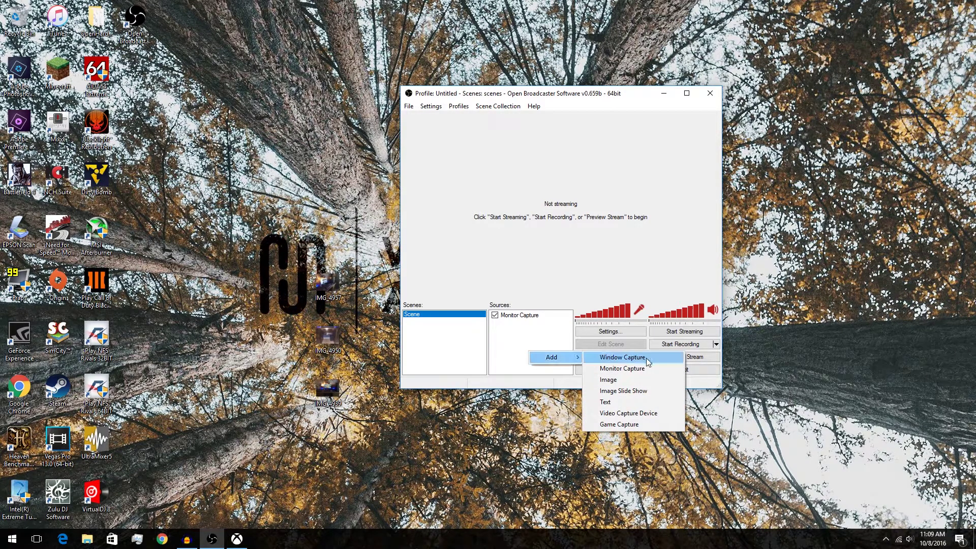
{"action": "left_click", "coordinate": [652, 359]}
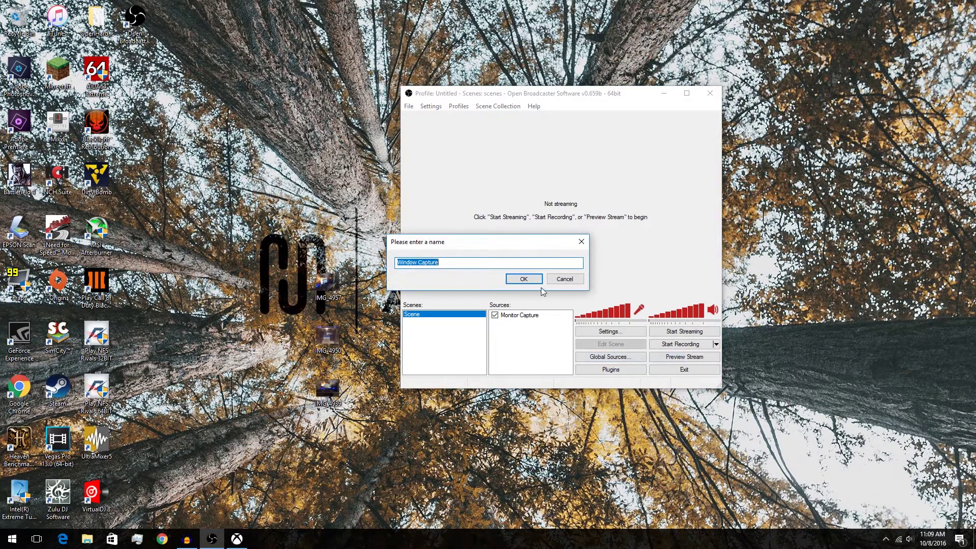
{"action": "left_click", "coordinate": [524, 280]}
{"action": "left_click", "coordinate": [483, 144]}
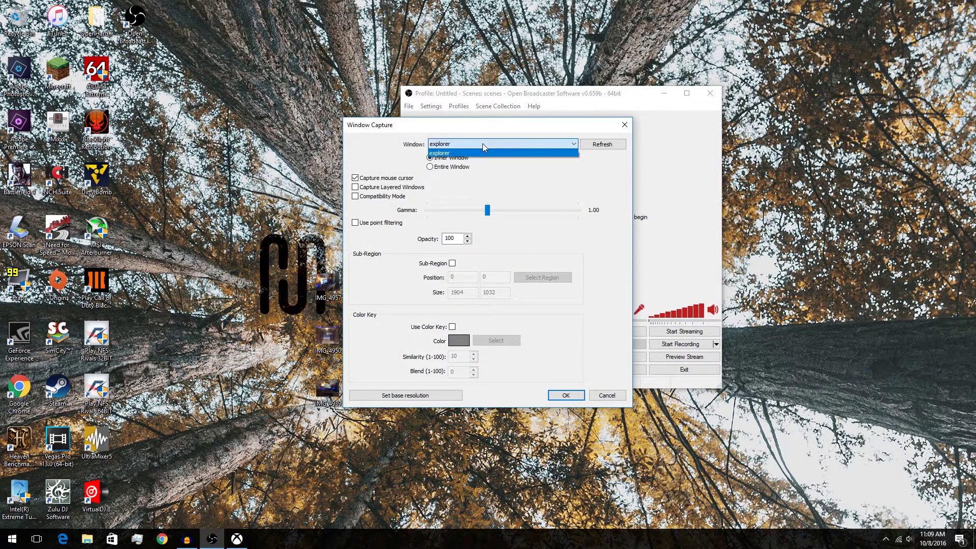
{"action": "left_click", "coordinate": [483, 144]}
{"action": "left_click", "coordinate": [485, 145]}
{"action": "left_click", "coordinate": [483, 144]}
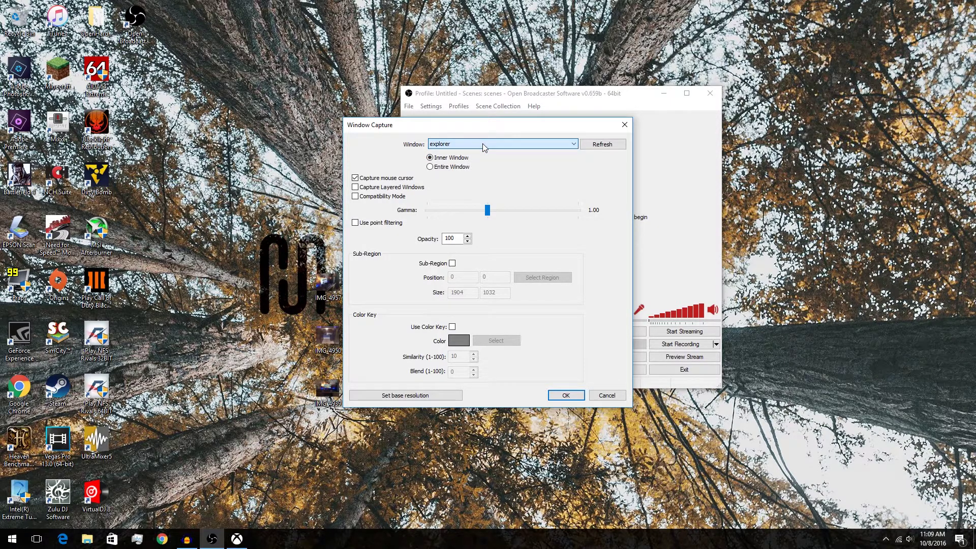
{"action": "left_click", "coordinate": [606, 394]}
{"action": "right_click", "coordinate": [533, 335]}
{"action": "mouse_move", "coordinate": [553, 346]}
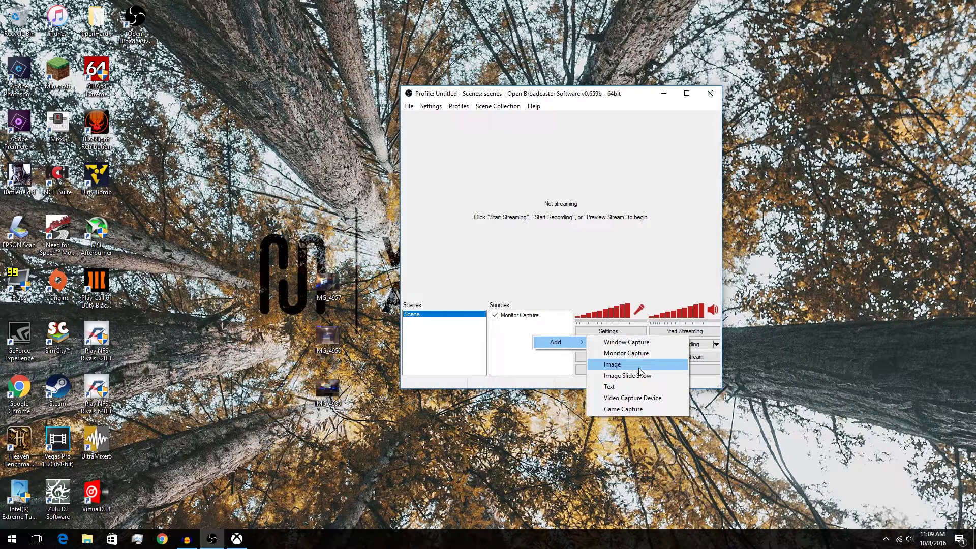
{"action": "left_click", "coordinate": [634, 397]}
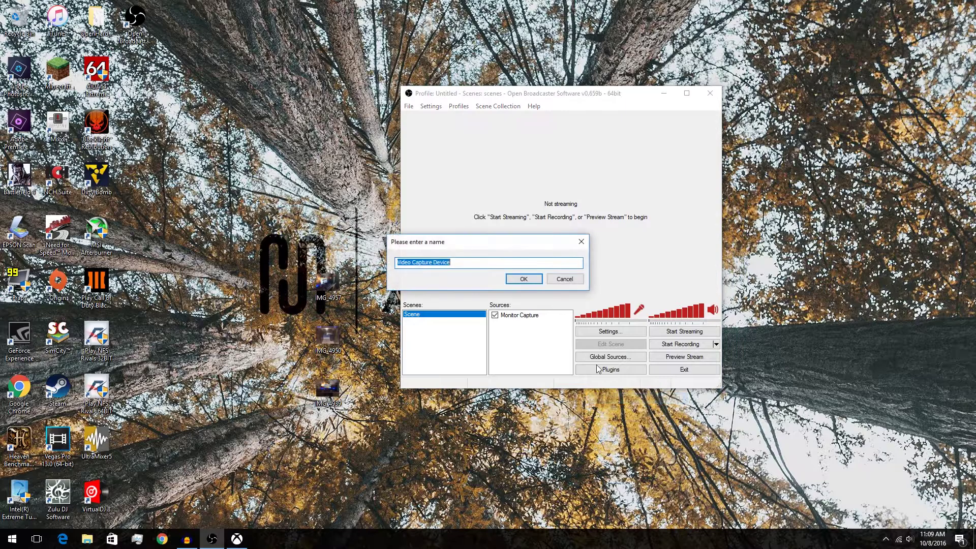
{"action": "left_click", "coordinate": [525, 279]}
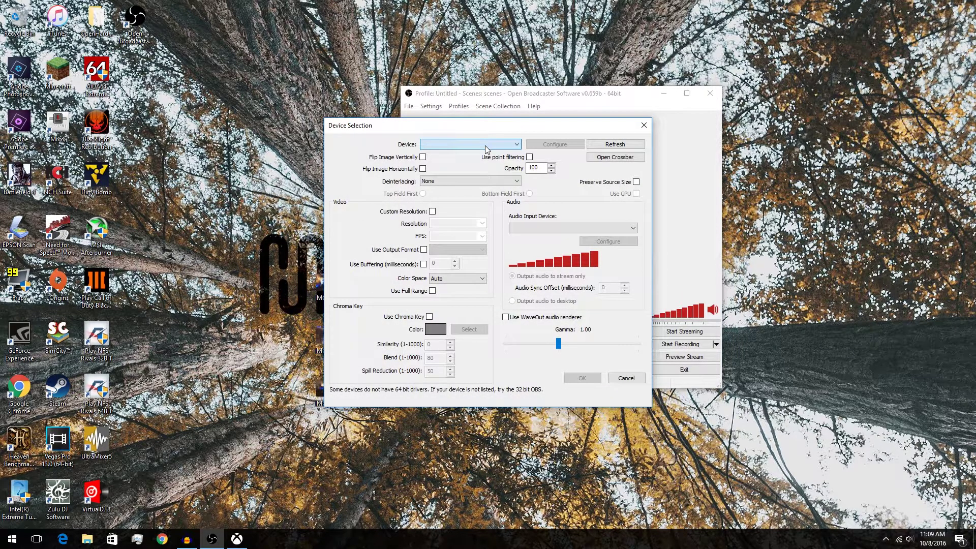
{"action": "left_click", "coordinate": [625, 379]}
{"action": "right_click", "coordinate": [532, 341]}
{"action": "mouse_move", "coordinate": [554, 346]}
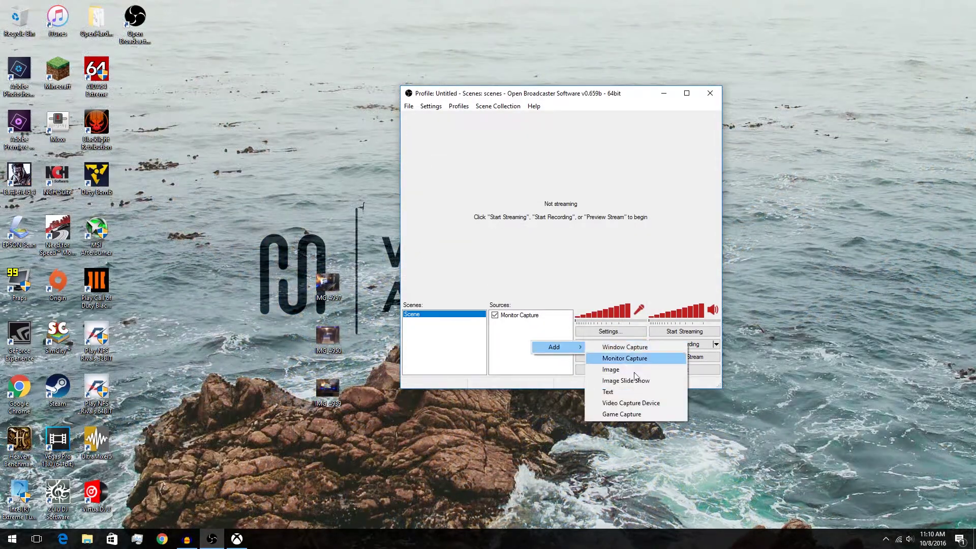
{"action": "left_click", "coordinate": [640, 414]}
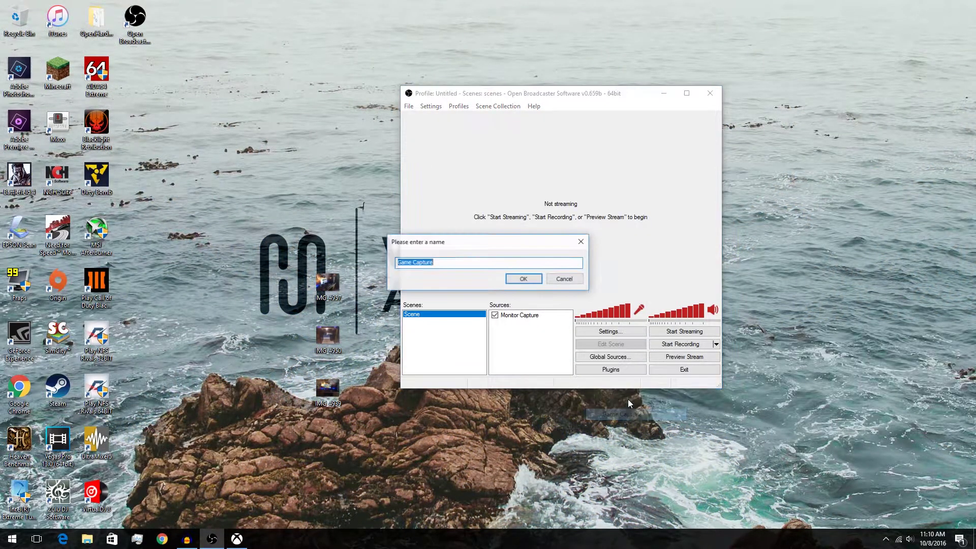
{"action": "left_click", "coordinate": [524, 276]}
{"action": "left_click", "coordinate": [543, 150]}
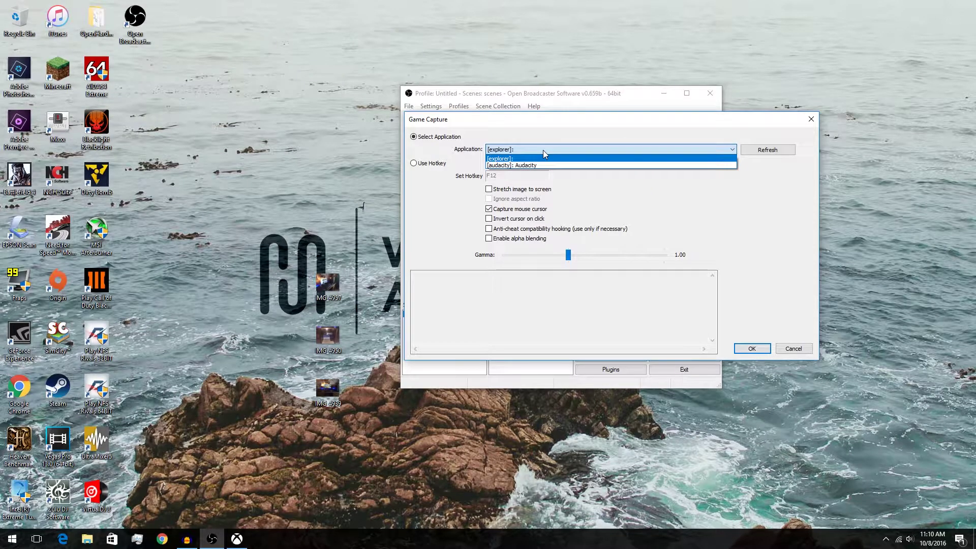
{"action": "left_click", "coordinate": [543, 150]}
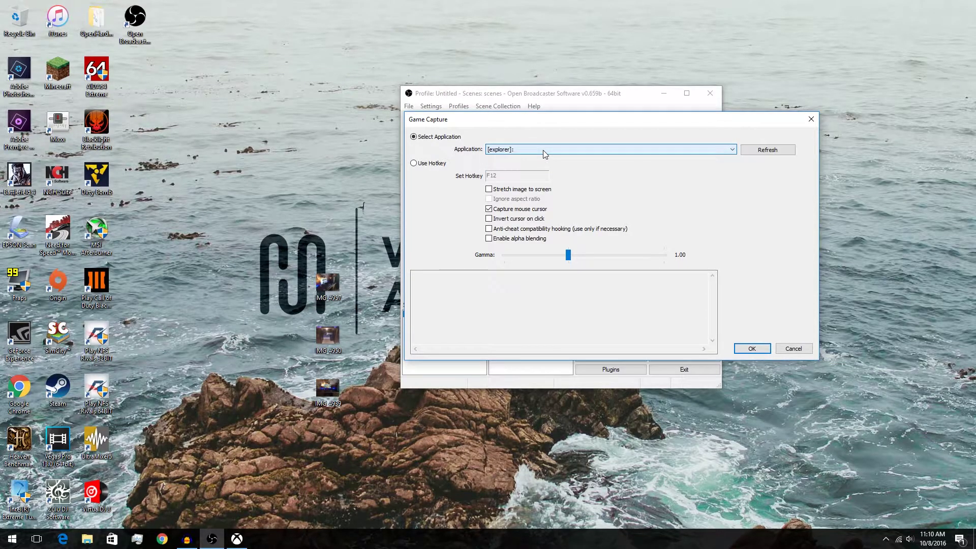
{"action": "left_click", "coordinate": [794, 349]}
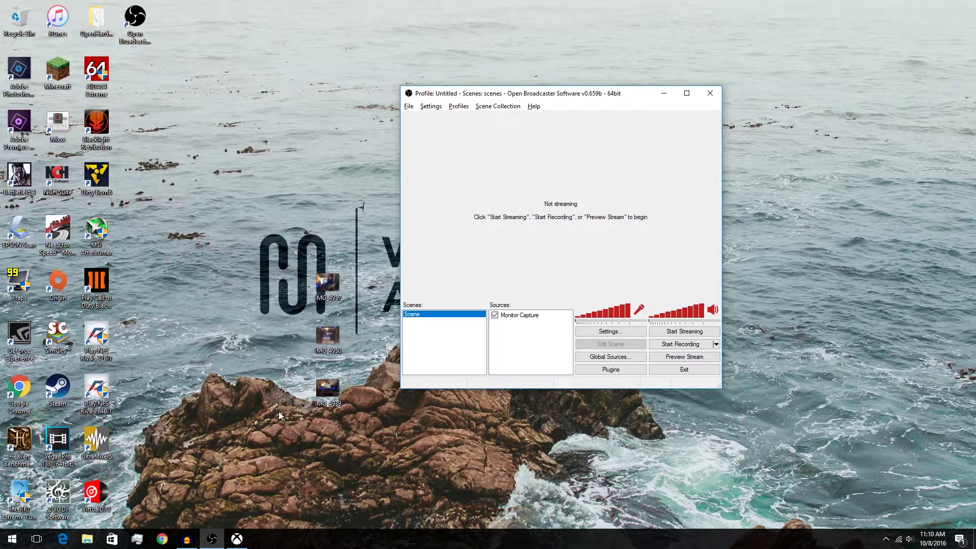
{"action": "key", "text": "alt+z"}
Check the current recording's upload view in the Gallery, then close the share overlay
{"action": "left_click", "coordinate": [376, 151]}
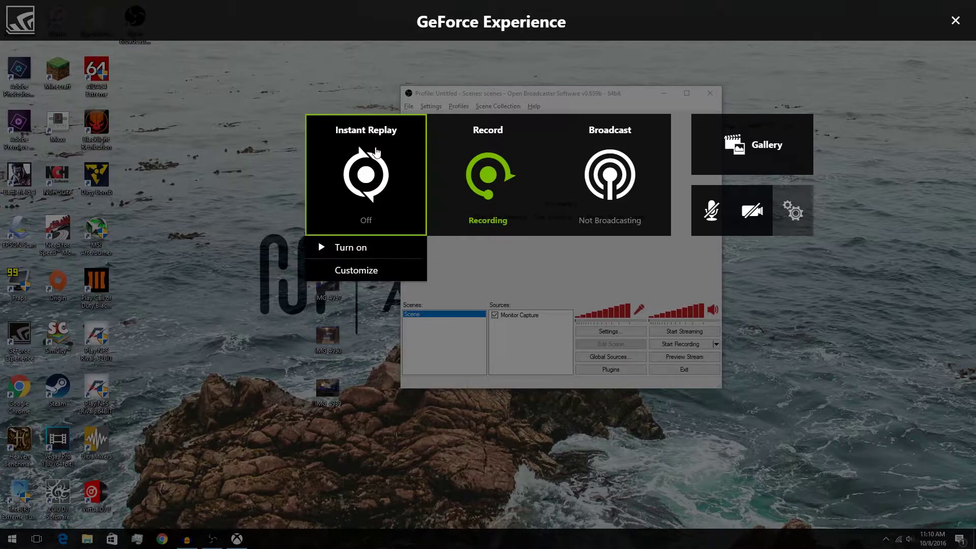
{"action": "left_click", "coordinate": [488, 173]}
{"action": "left_click", "coordinate": [468, 270]}
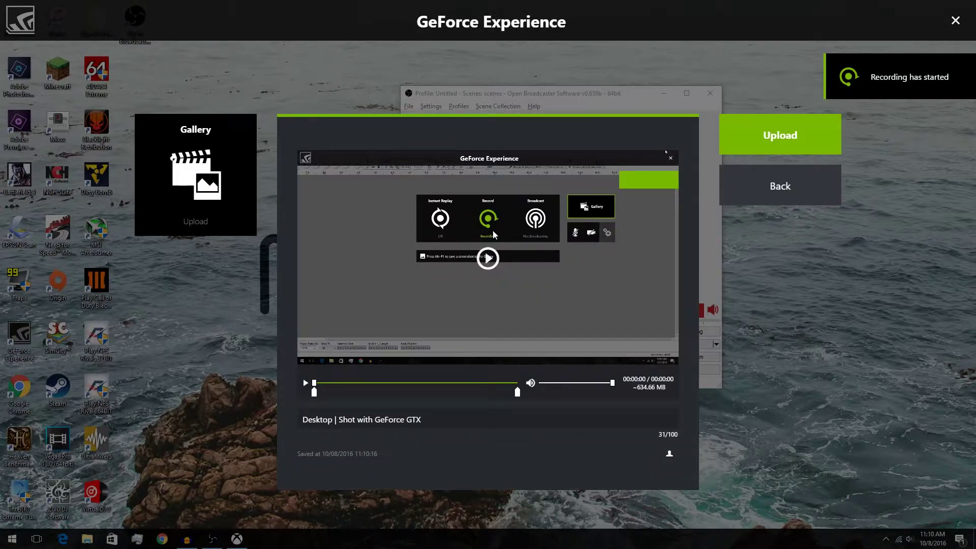
{"action": "left_click", "coordinate": [775, 184]}
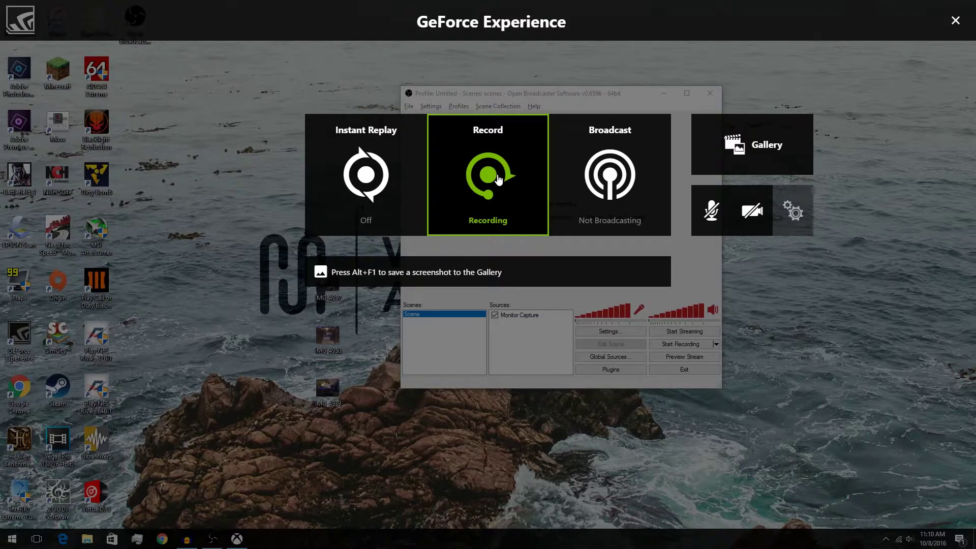
{"action": "left_click", "coordinate": [955, 21]}
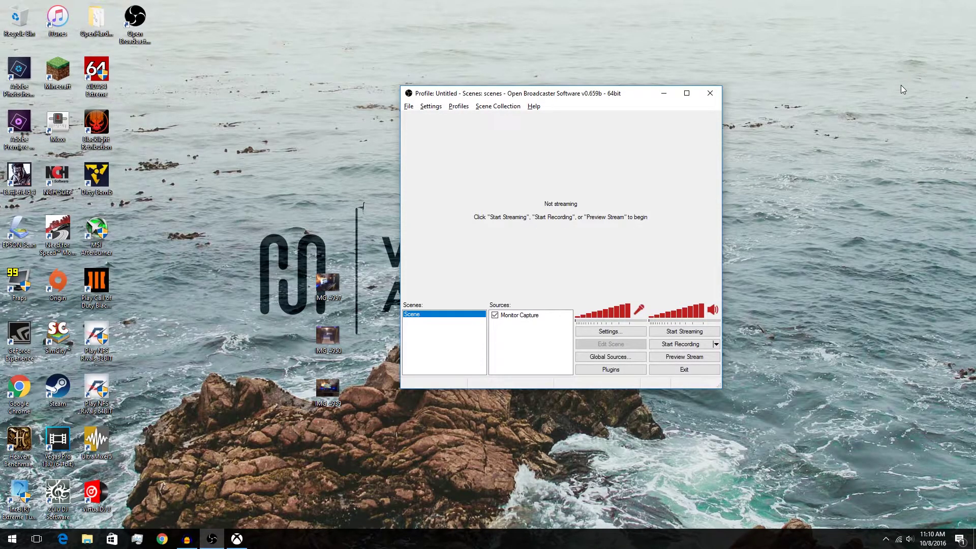
Close OBS, leave full-screen streaming, reconnect to XboxOne and open the streaming test
{"action": "left_click", "coordinate": [714, 104]}
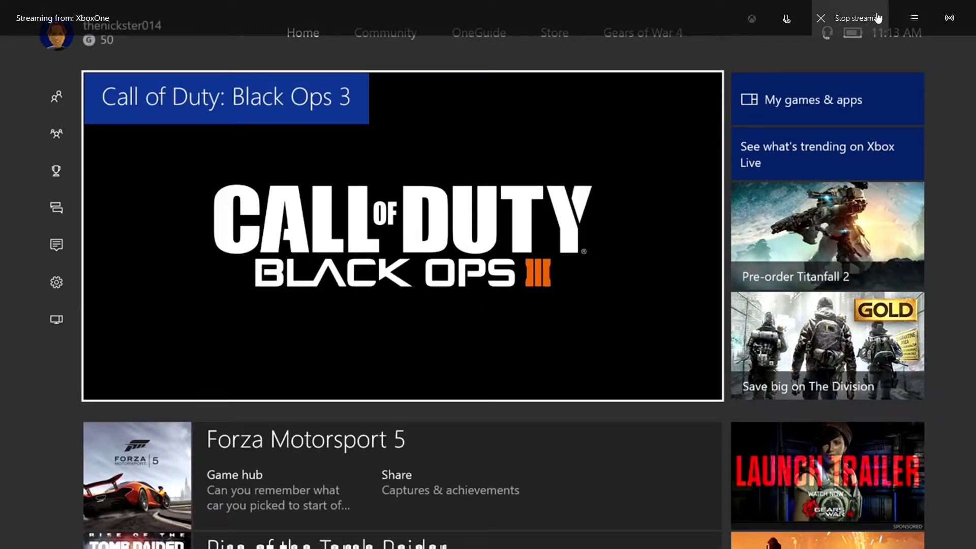
{"action": "left_click", "coordinate": [843, 25]}
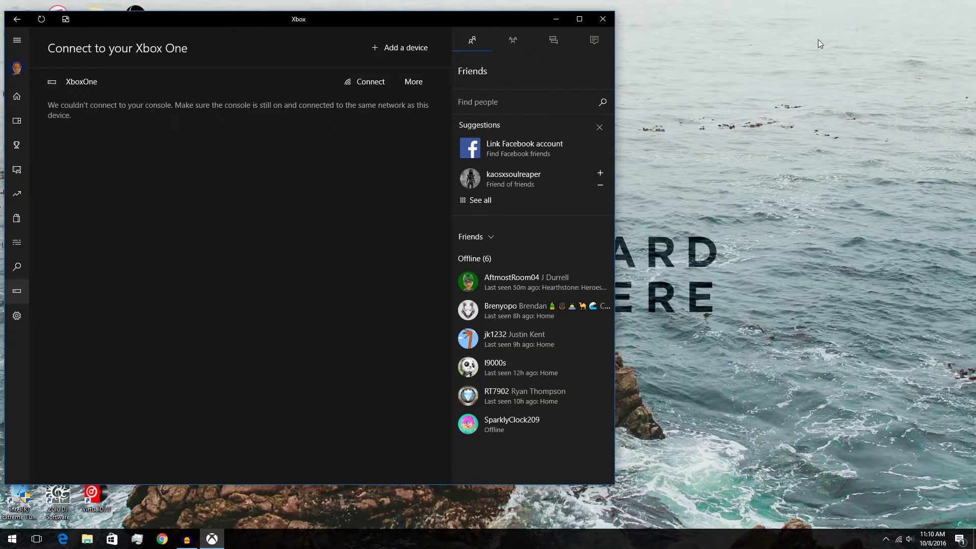
{"action": "left_click", "coordinate": [360, 85]}
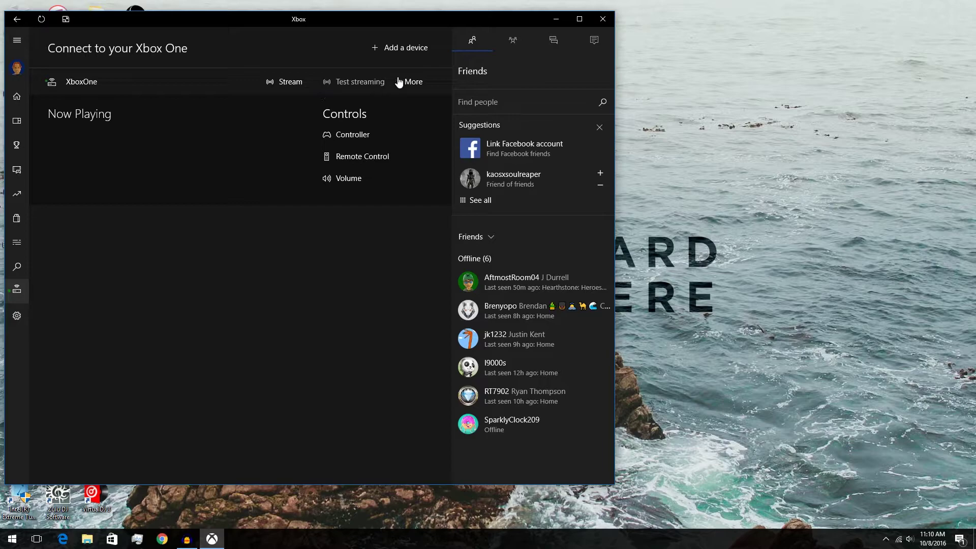
{"action": "left_click", "coordinate": [418, 83]}
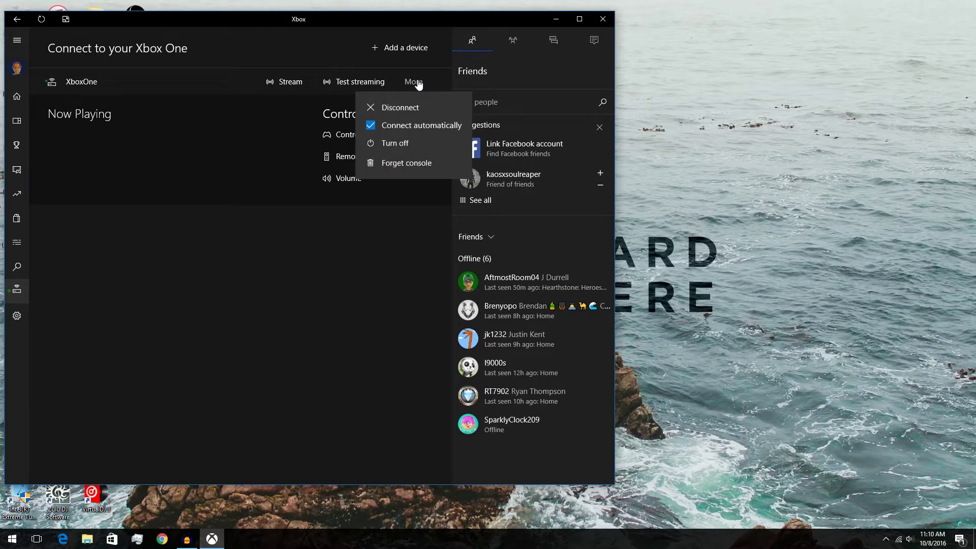
{"action": "left_click", "coordinate": [418, 82]}
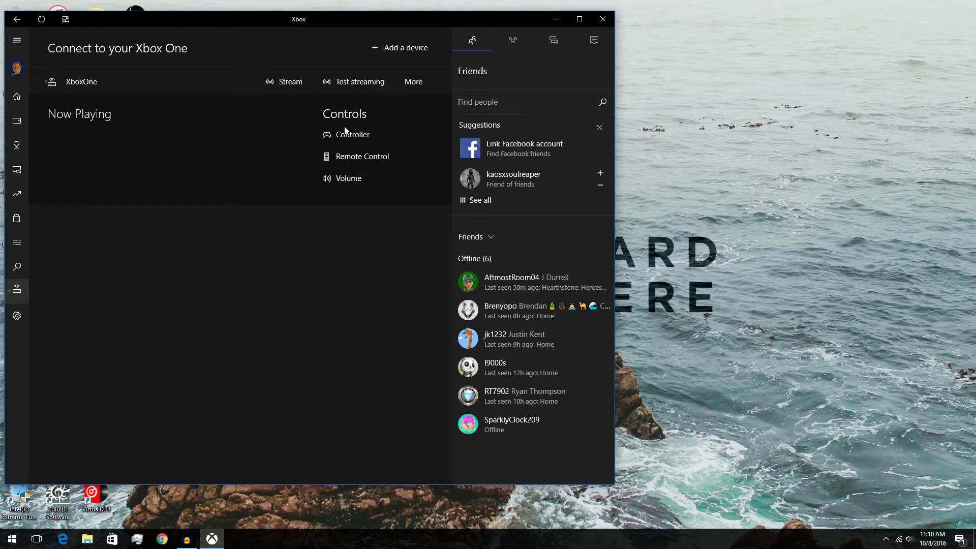
{"action": "left_click", "coordinate": [358, 83]}
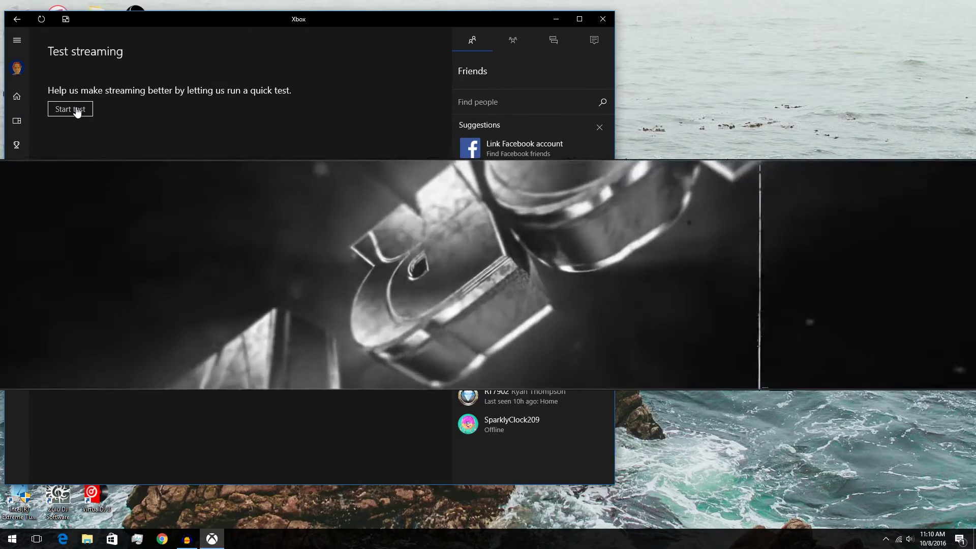